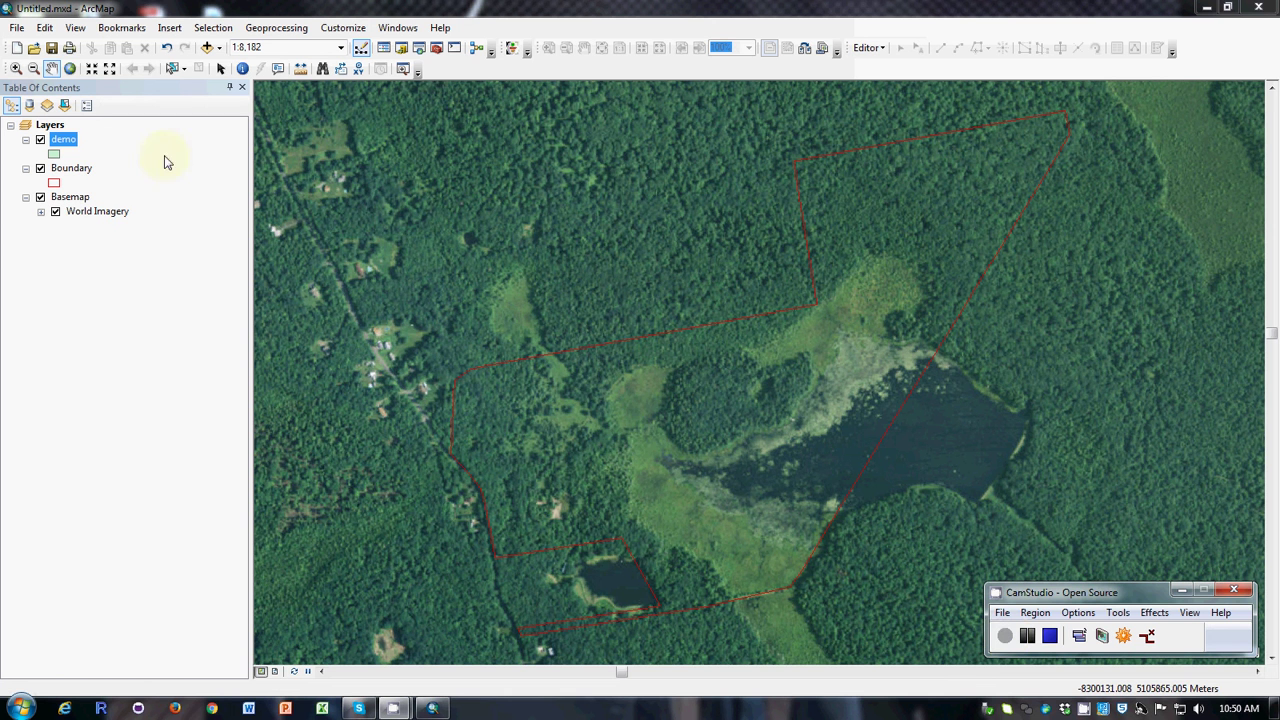
Check the demo layer's attribute table to confirm it is empty
right_click(63, 145)
click(125, 190)
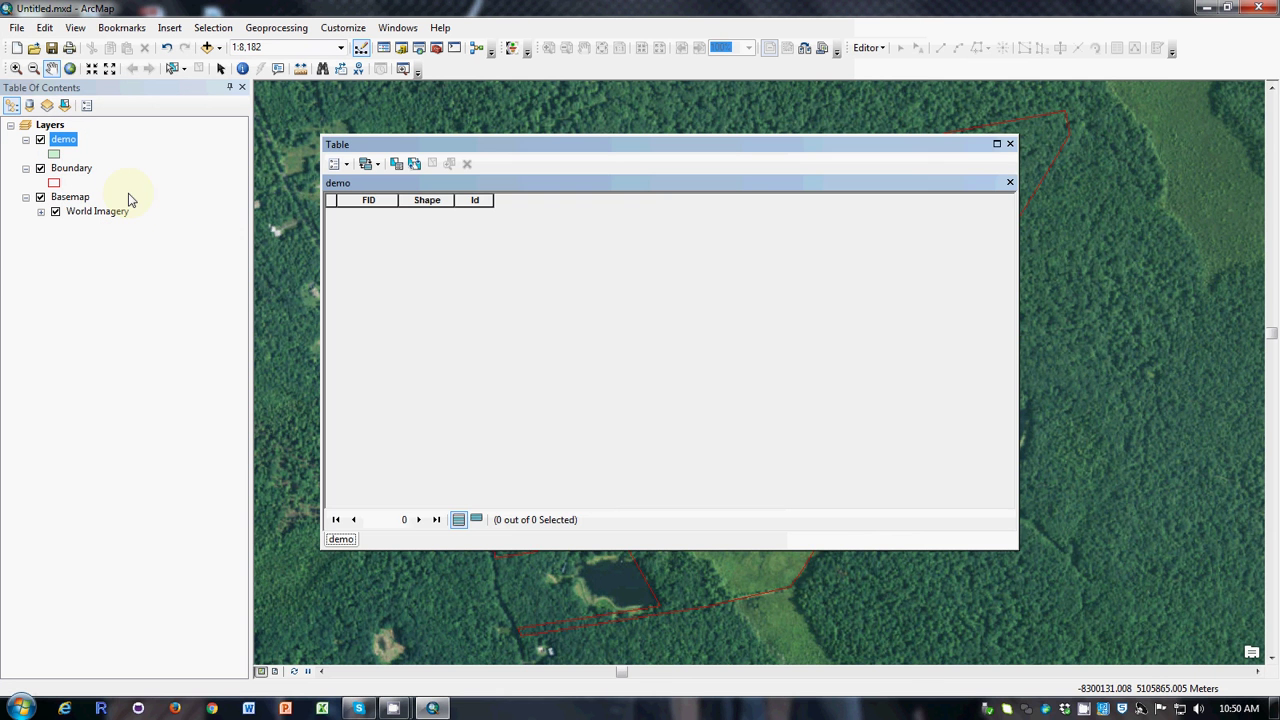
click(1011, 145)
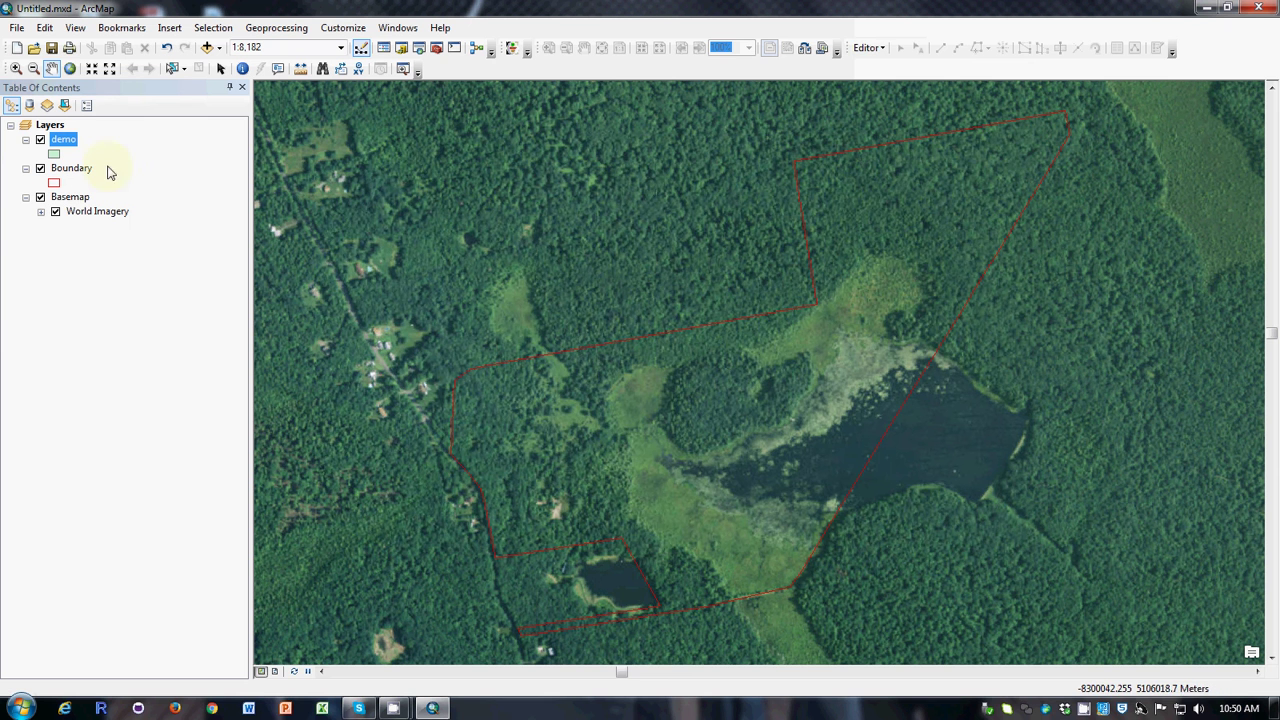
Start an edit session and dismiss the spatial reference warning for Boundary and demo
click(884, 50)
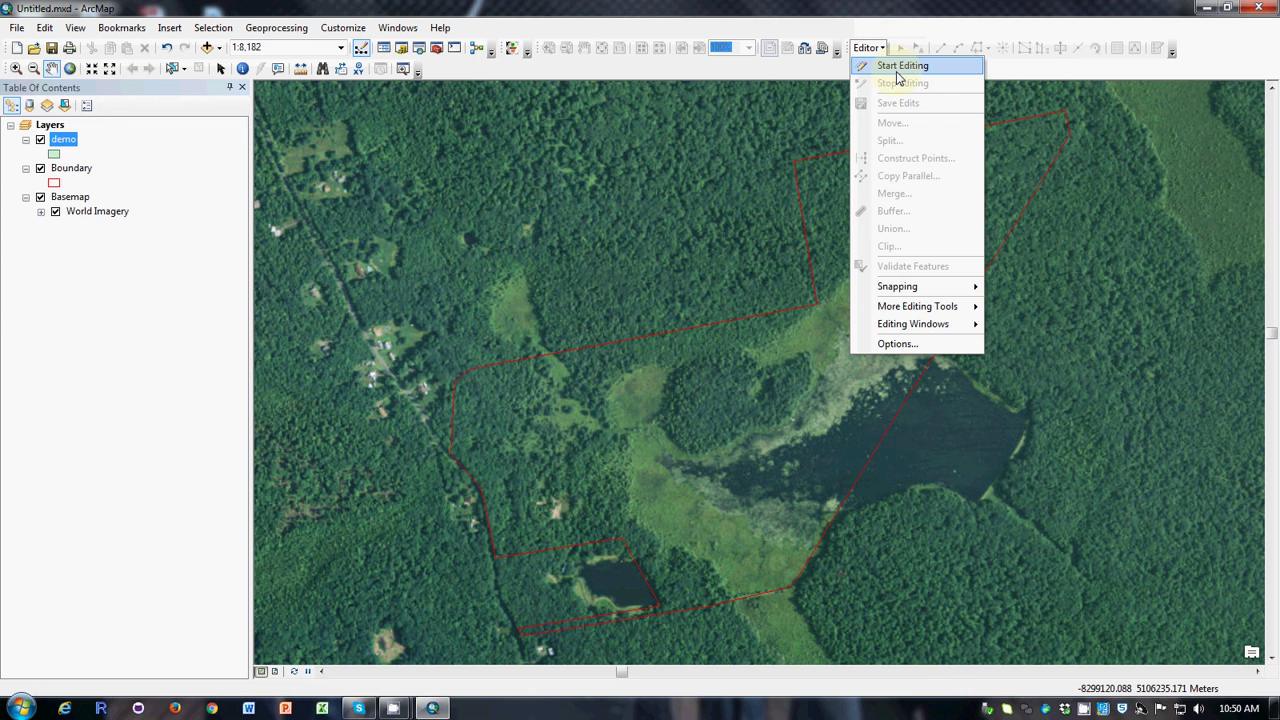
click(890, 68)
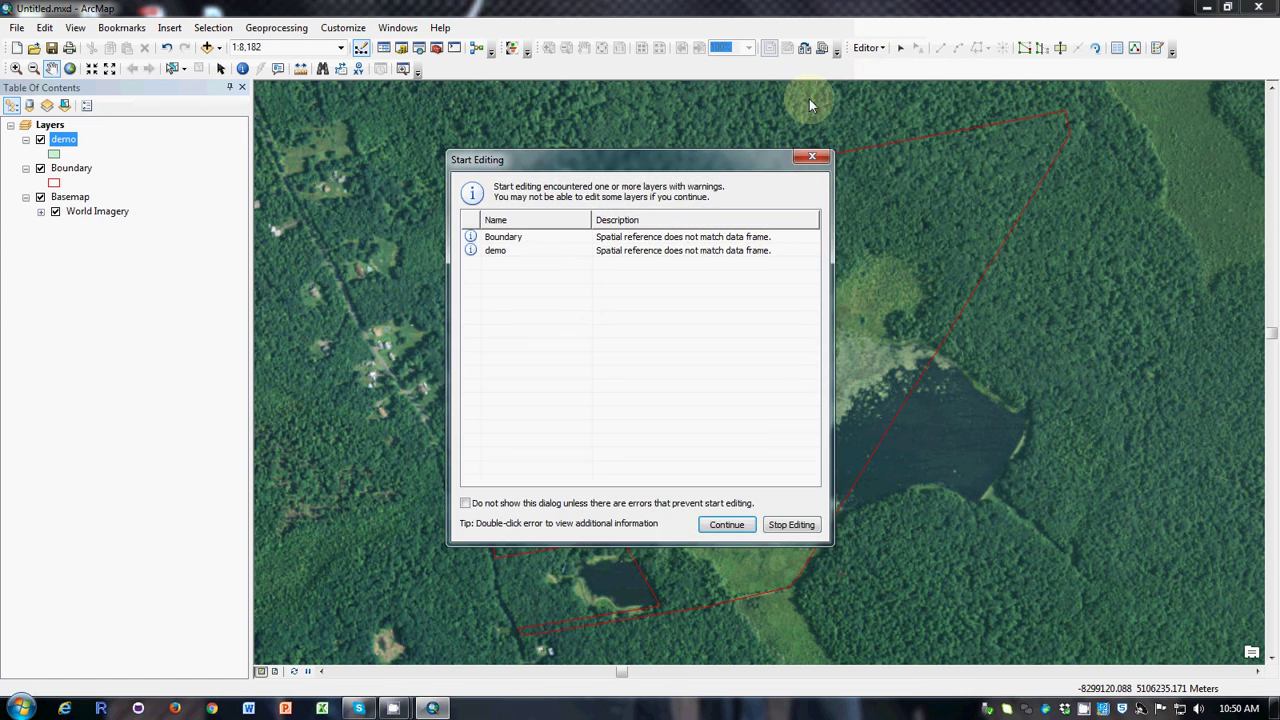
click(506, 240)
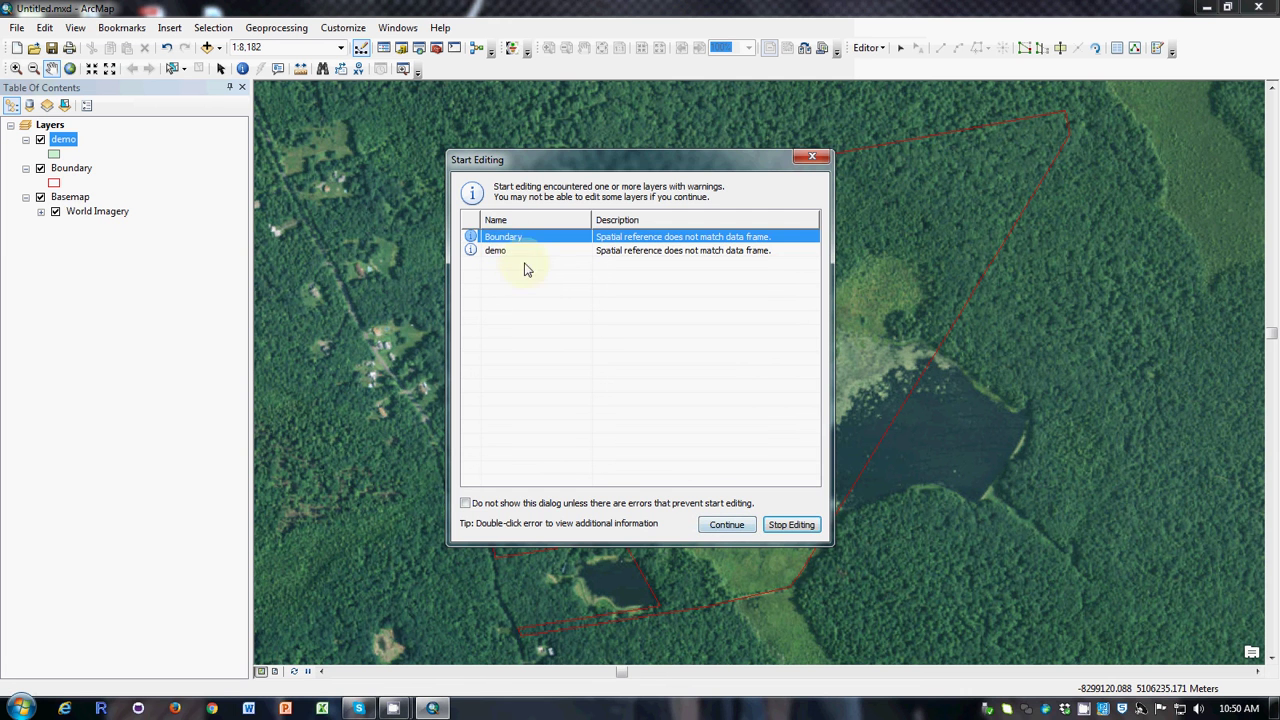
click(523, 252)
click(792, 526)
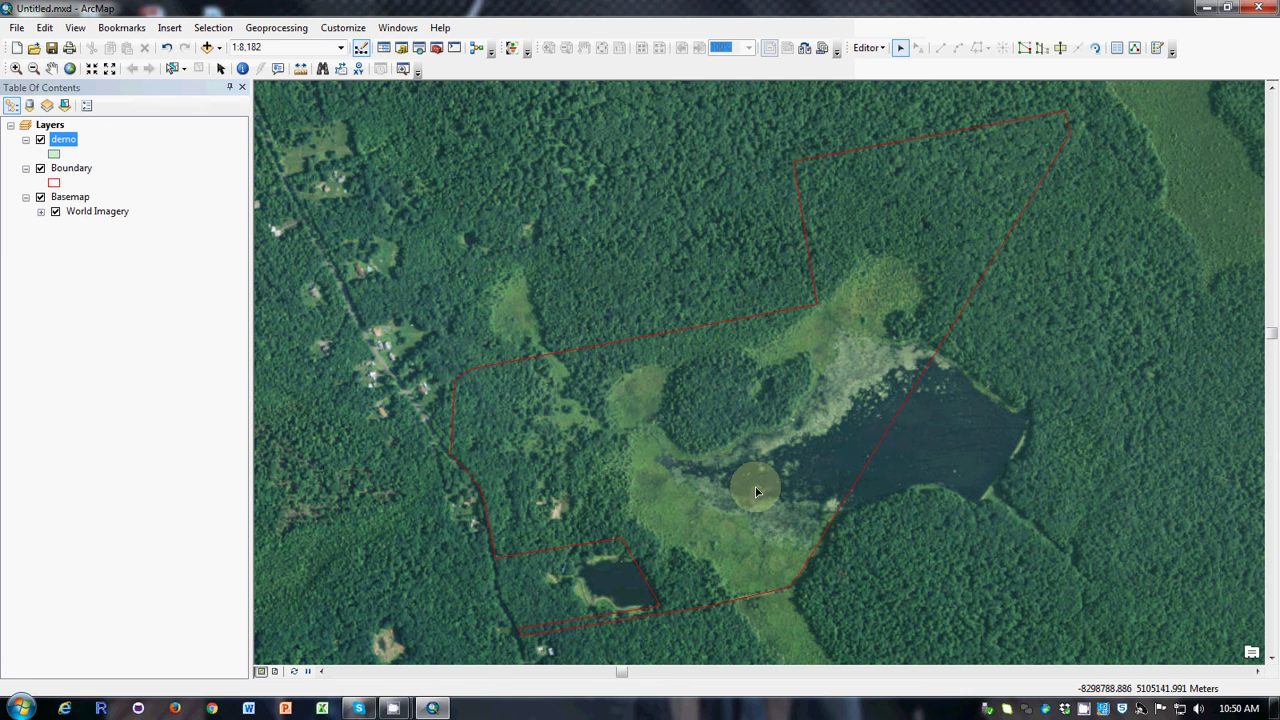
Show the Create Features window and select the demo template as the target
click(882, 49)
mouse_move(950, 326)
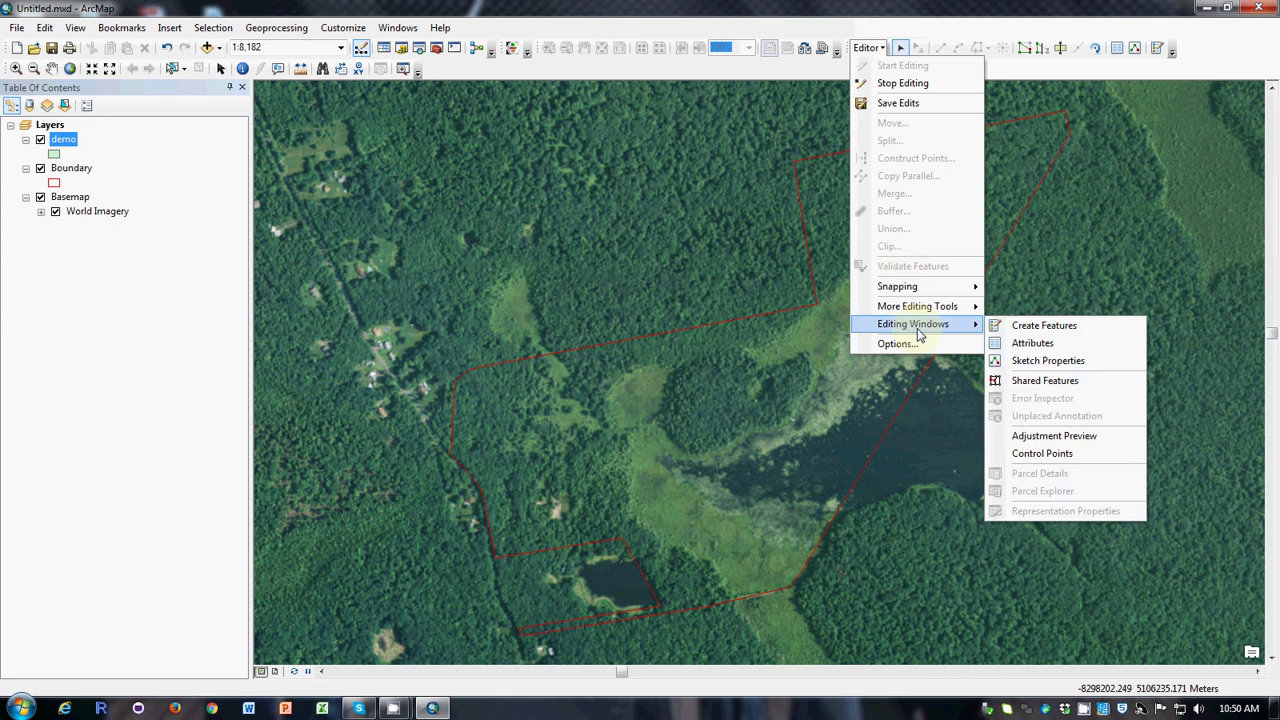
click(1024, 328)
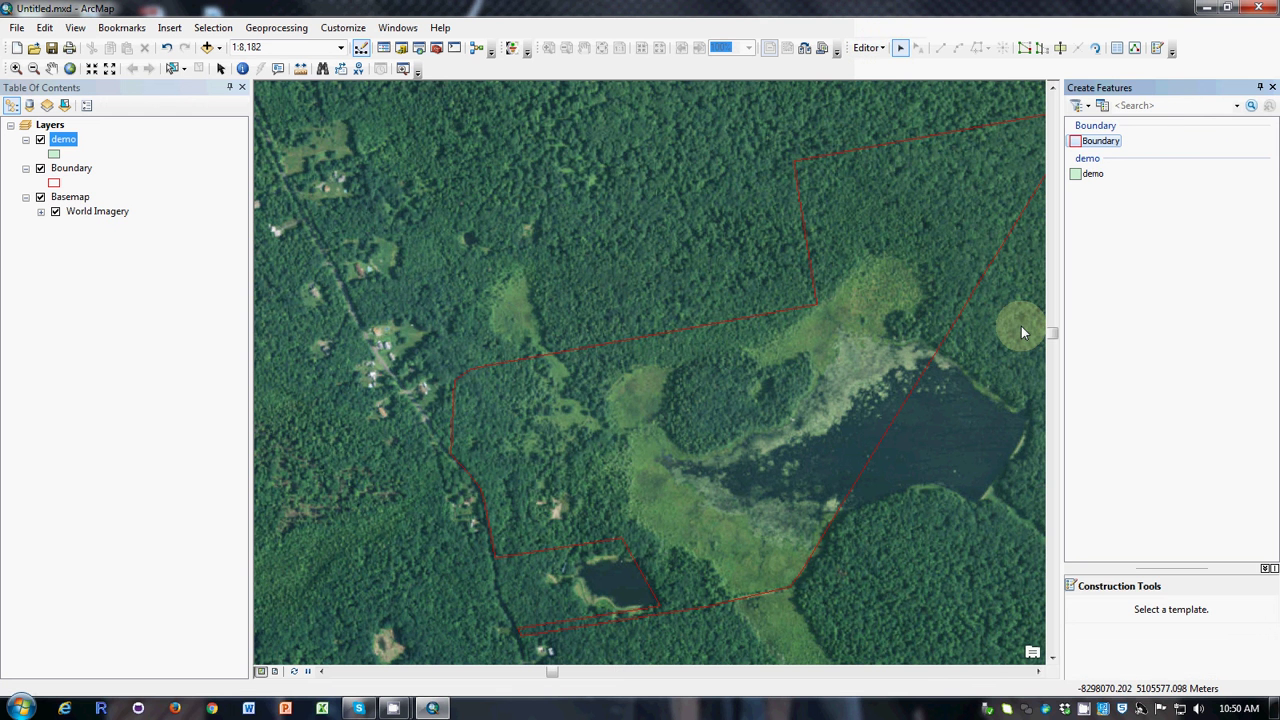
click(1093, 174)
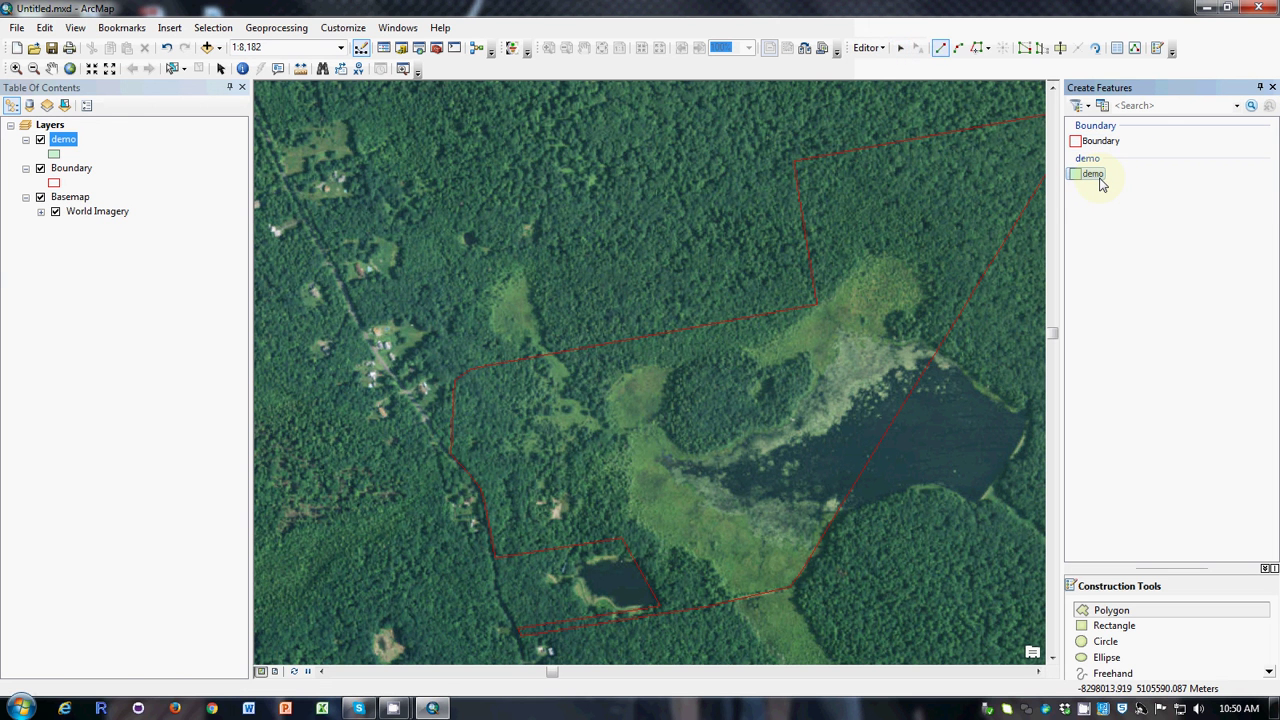
With the Polygon tool, trace the first polygon's west side from its northern tip southward
click(1108, 613)
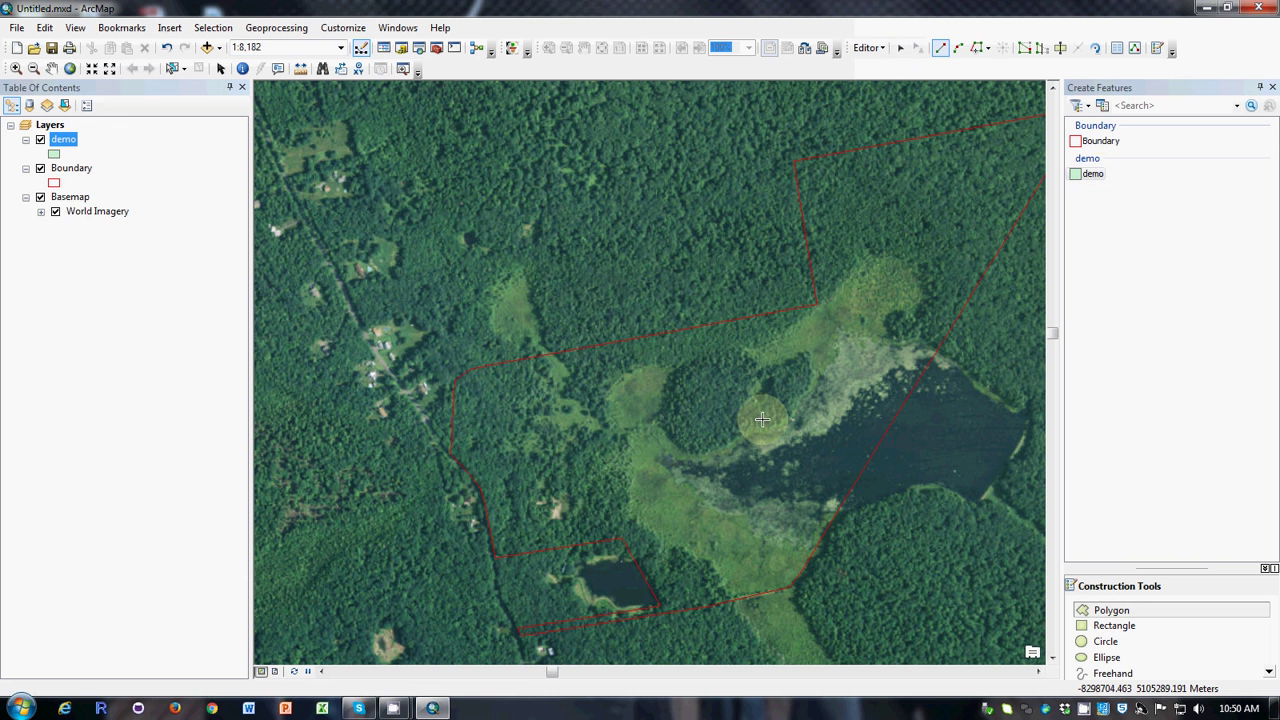
click(510, 271)
click(489, 304)
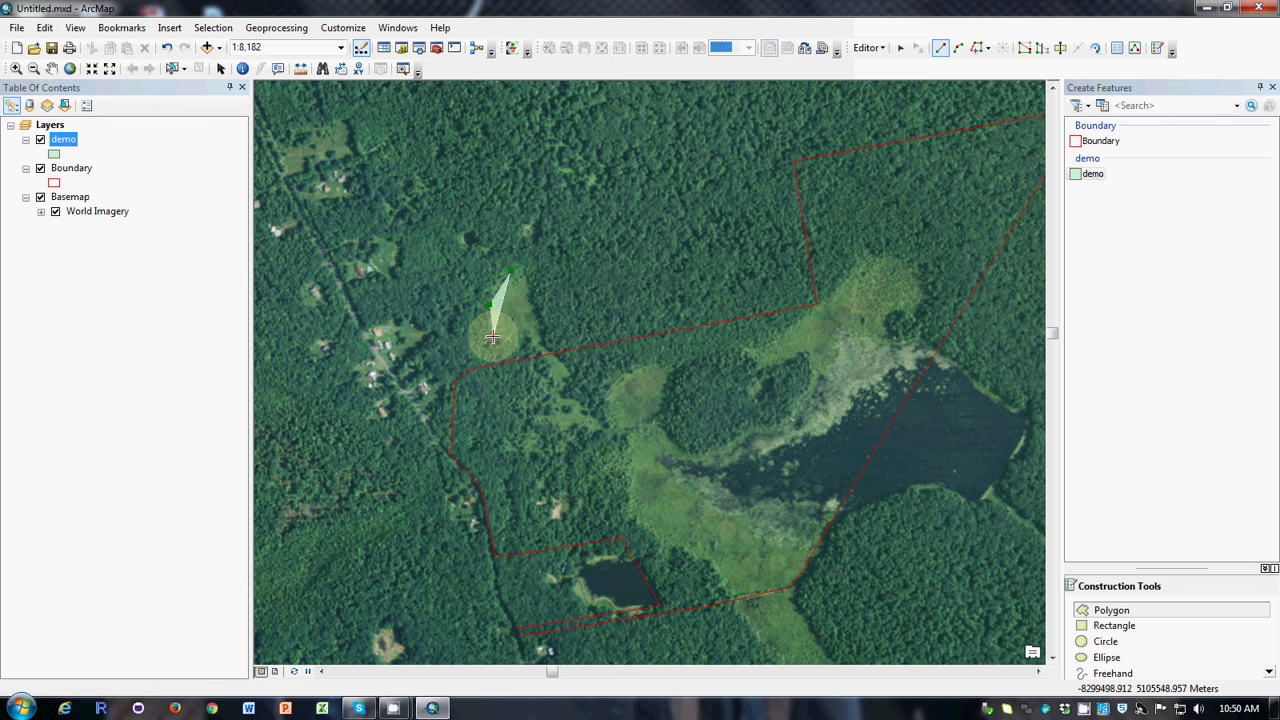
click(495, 336)
click(516, 344)
click(531, 356)
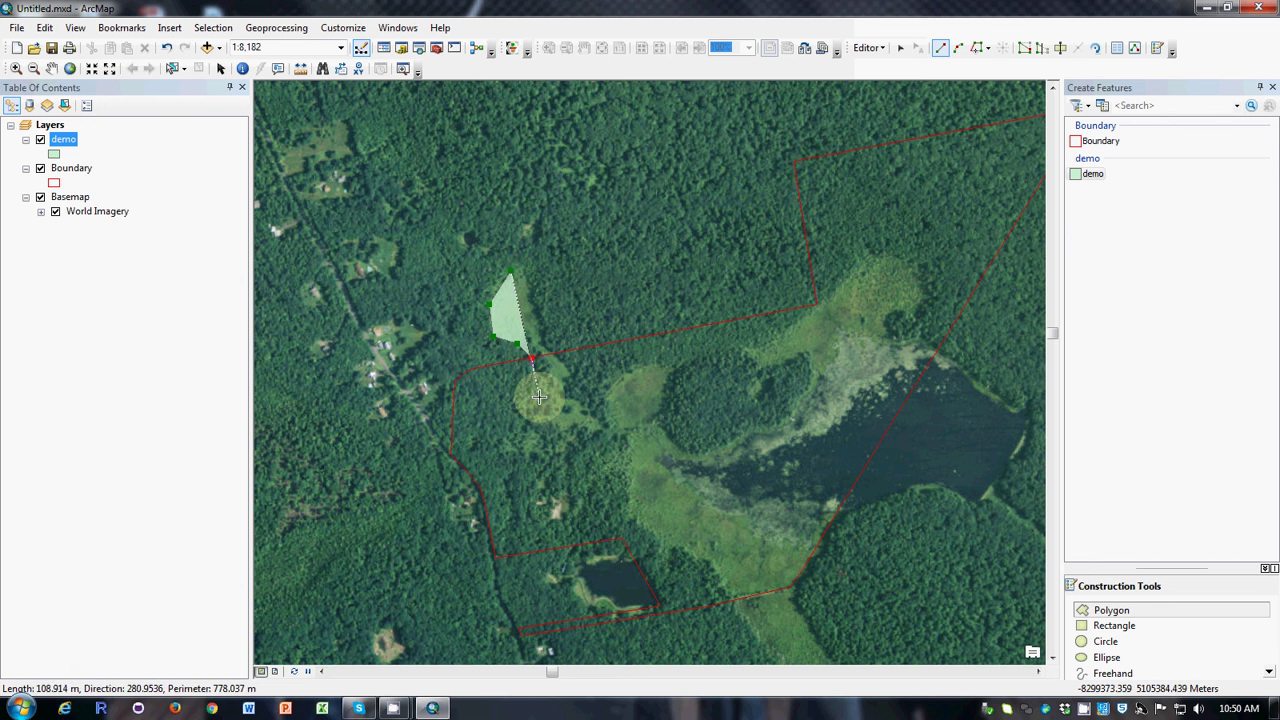
click(540, 398)
click(532, 421)
Trace the polygon's southern end and east side back north, then finish the sketch
click(550, 440)
click(603, 436)
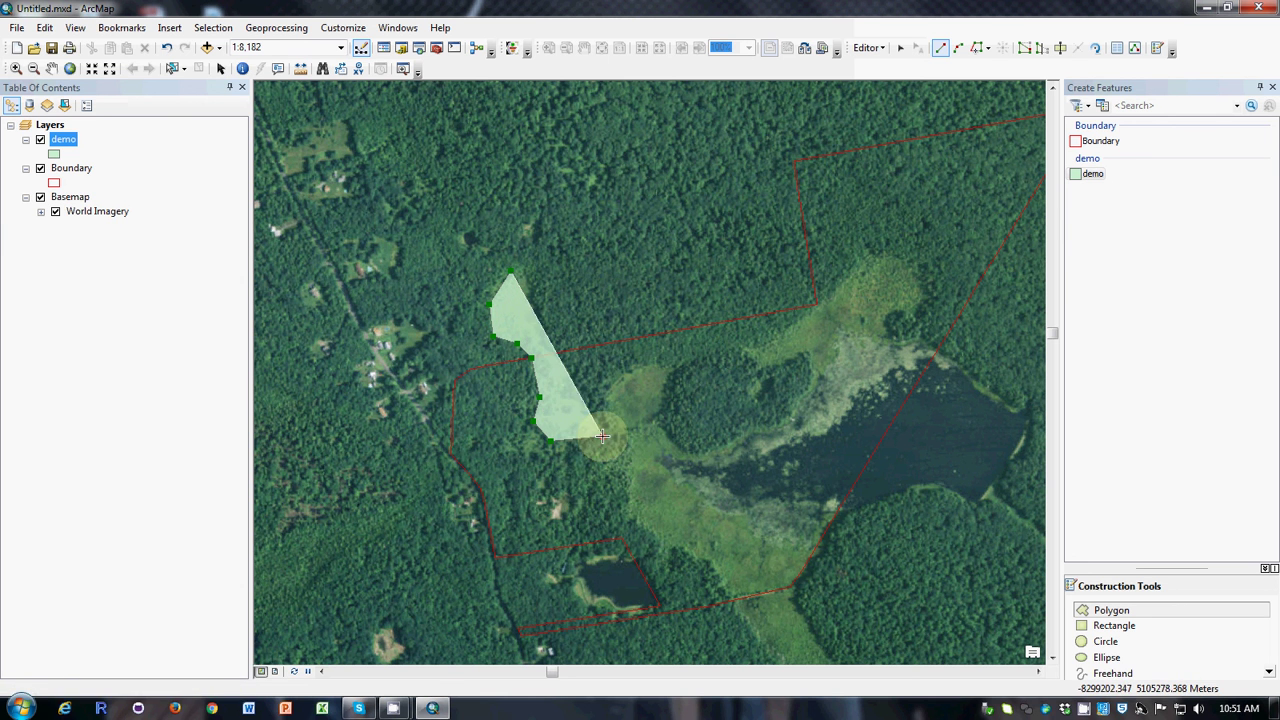
click(604, 408)
click(587, 371)
click(568, 358)
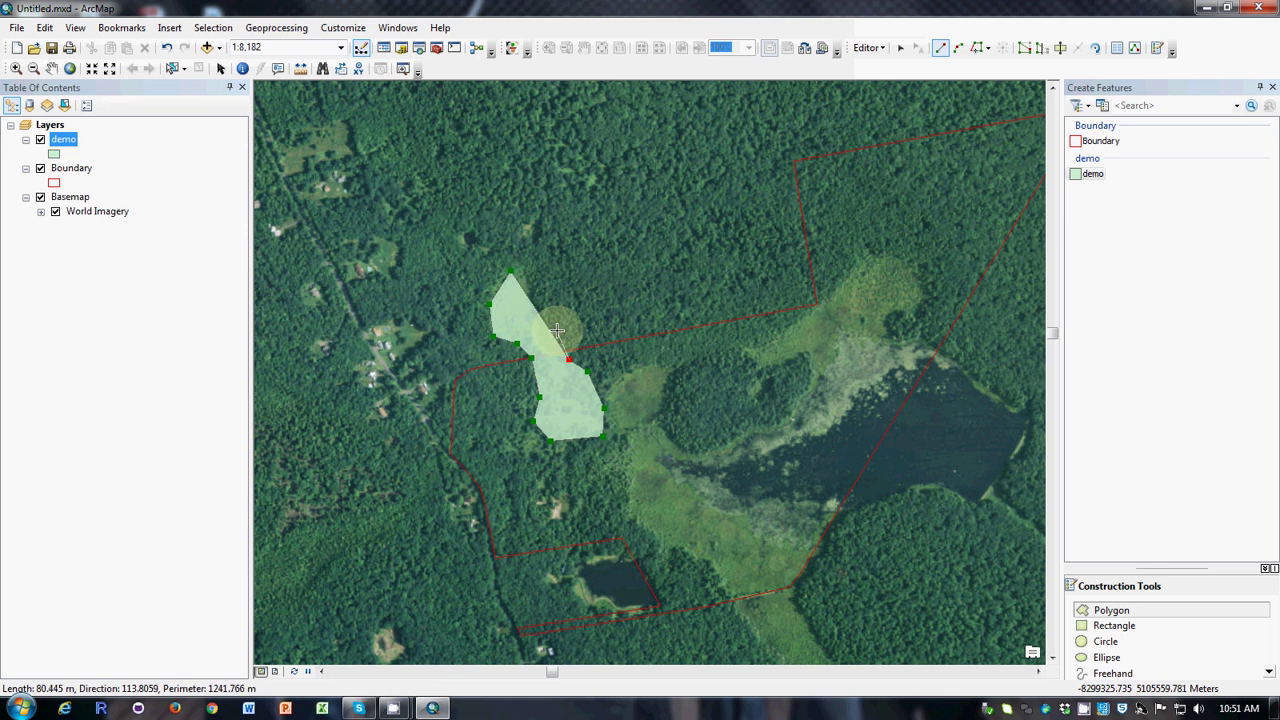
click(556, 330)
click(556, 298)
double_click(544, 273)
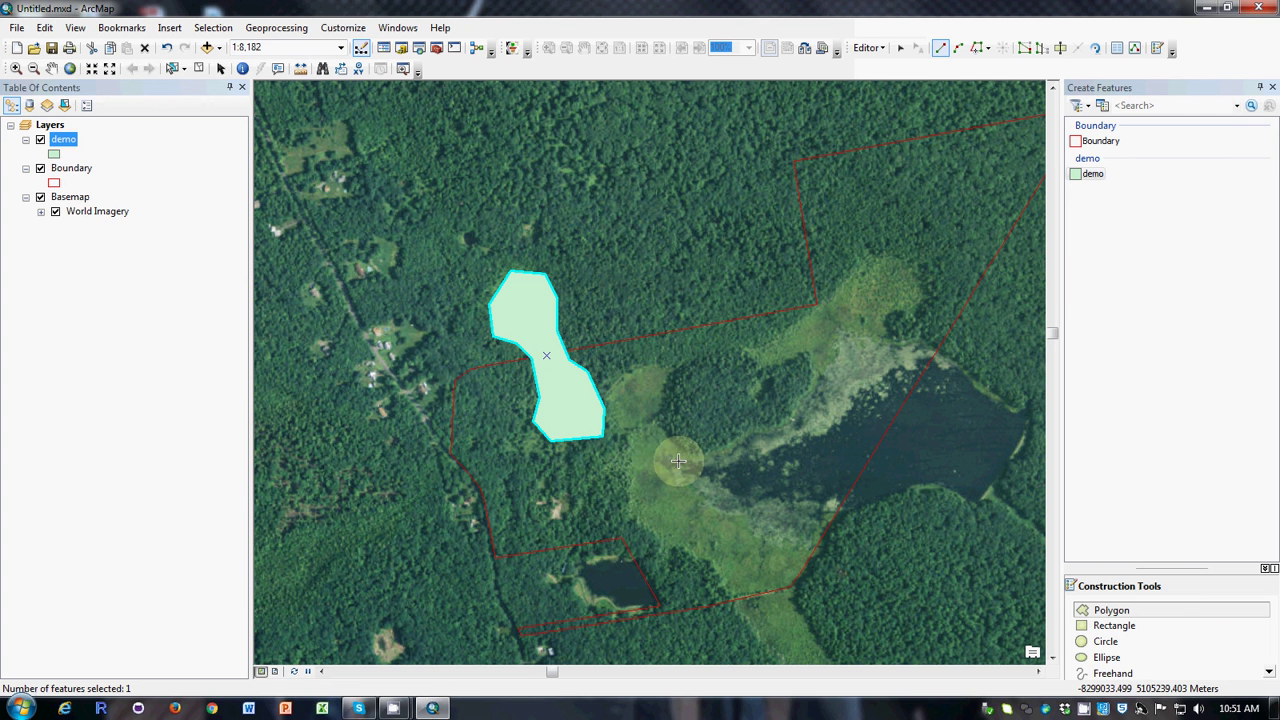
Make Auto Complete Polygon the active construction tool for the demo layer
click(1269, 673)
click(1269, 673)
click(1269, 673)
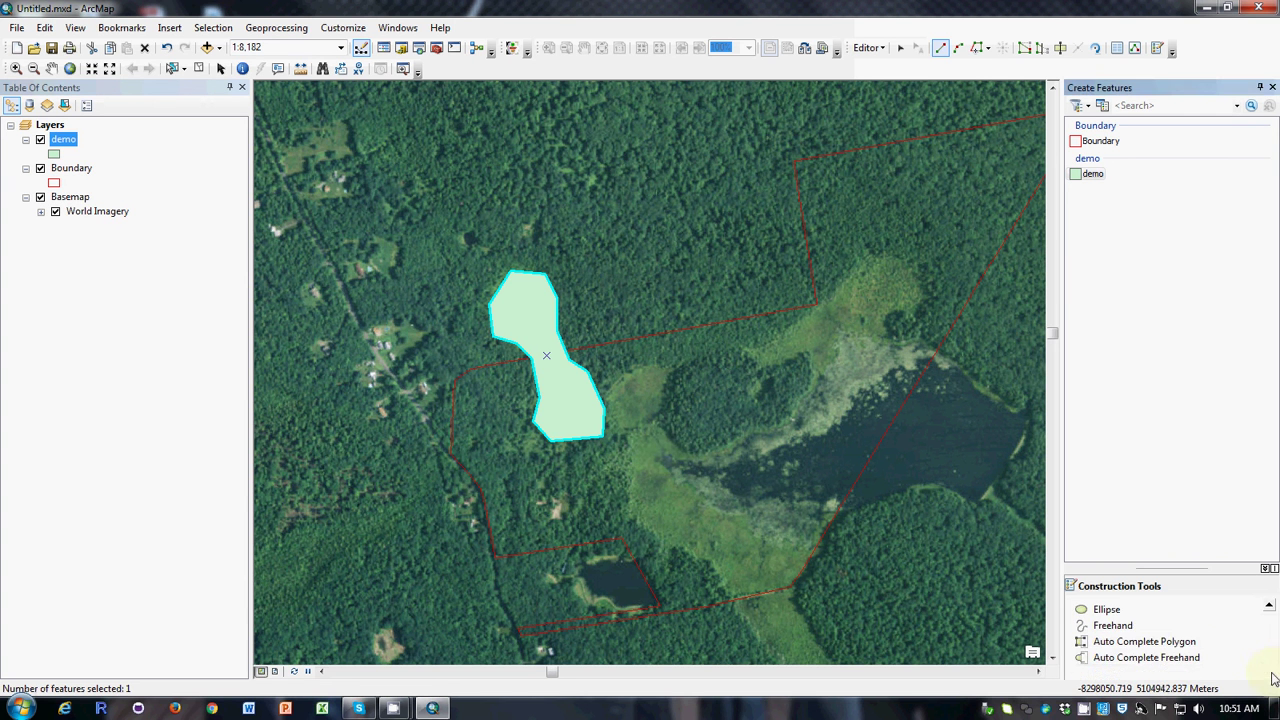
click(1128, 645)
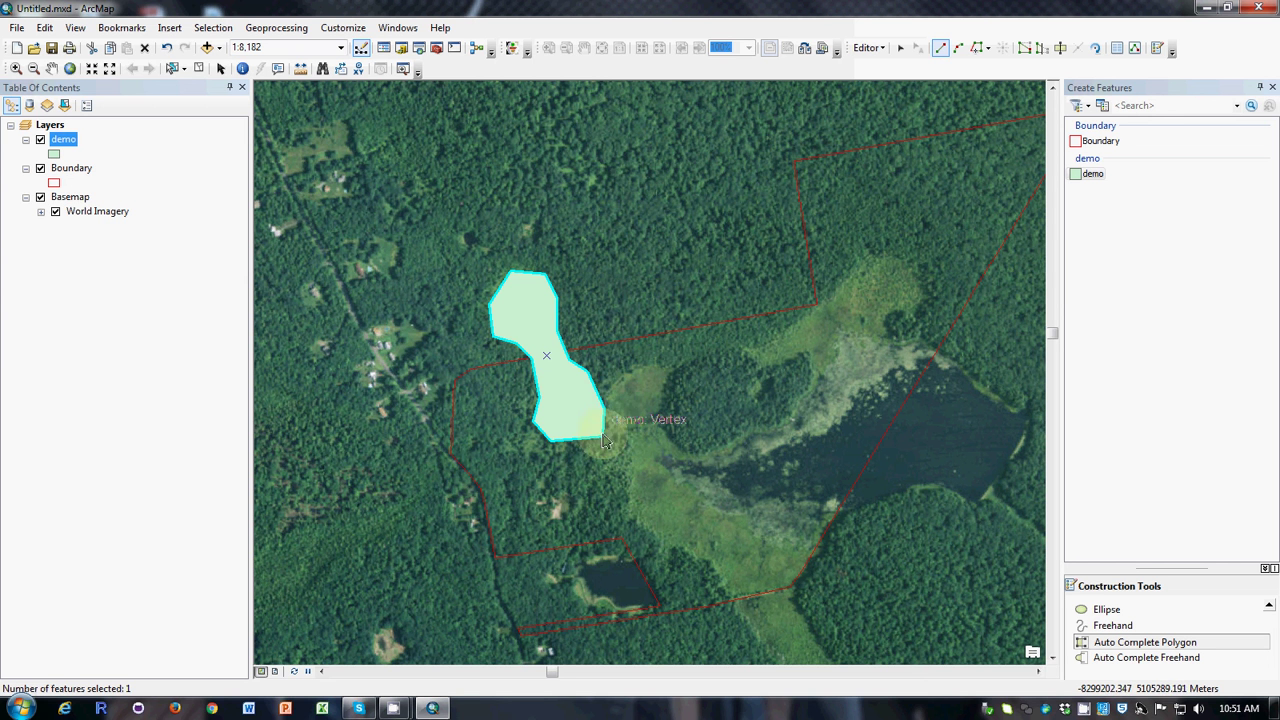
Auto-complete a small polygon from inside the first polygon, around the eastern clearing and back
click(561, 389)
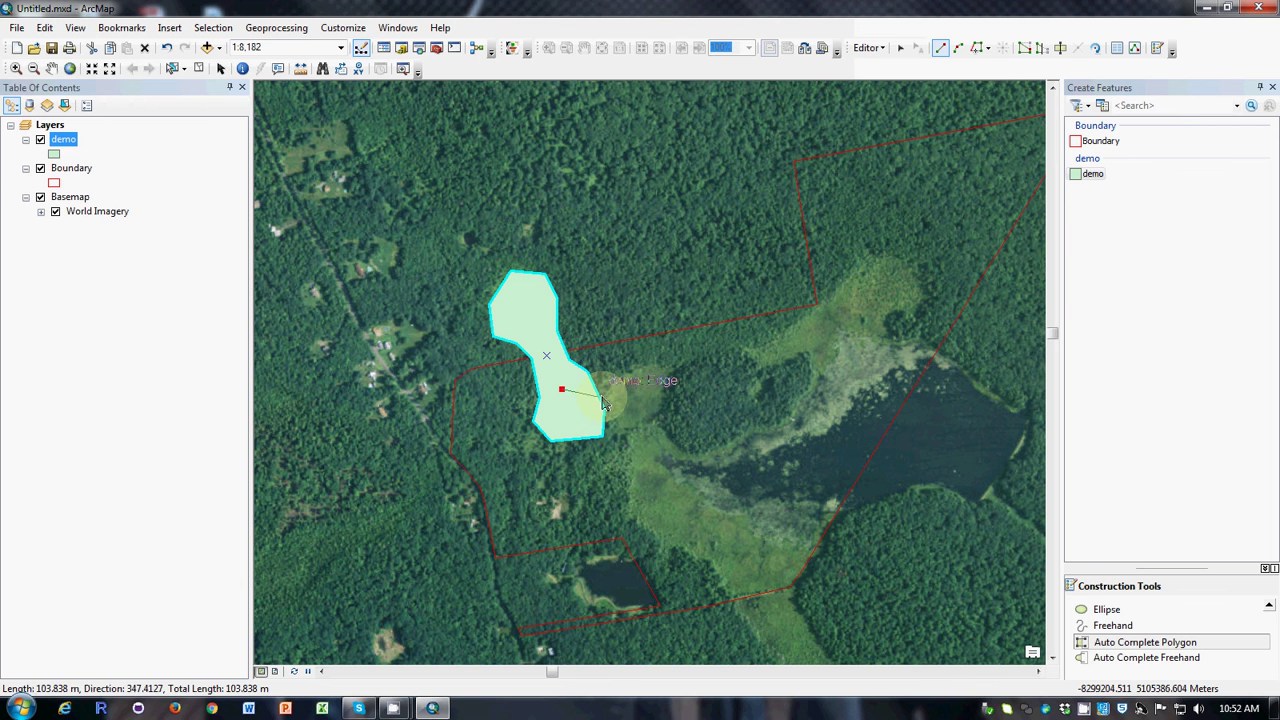
click(601, 398)
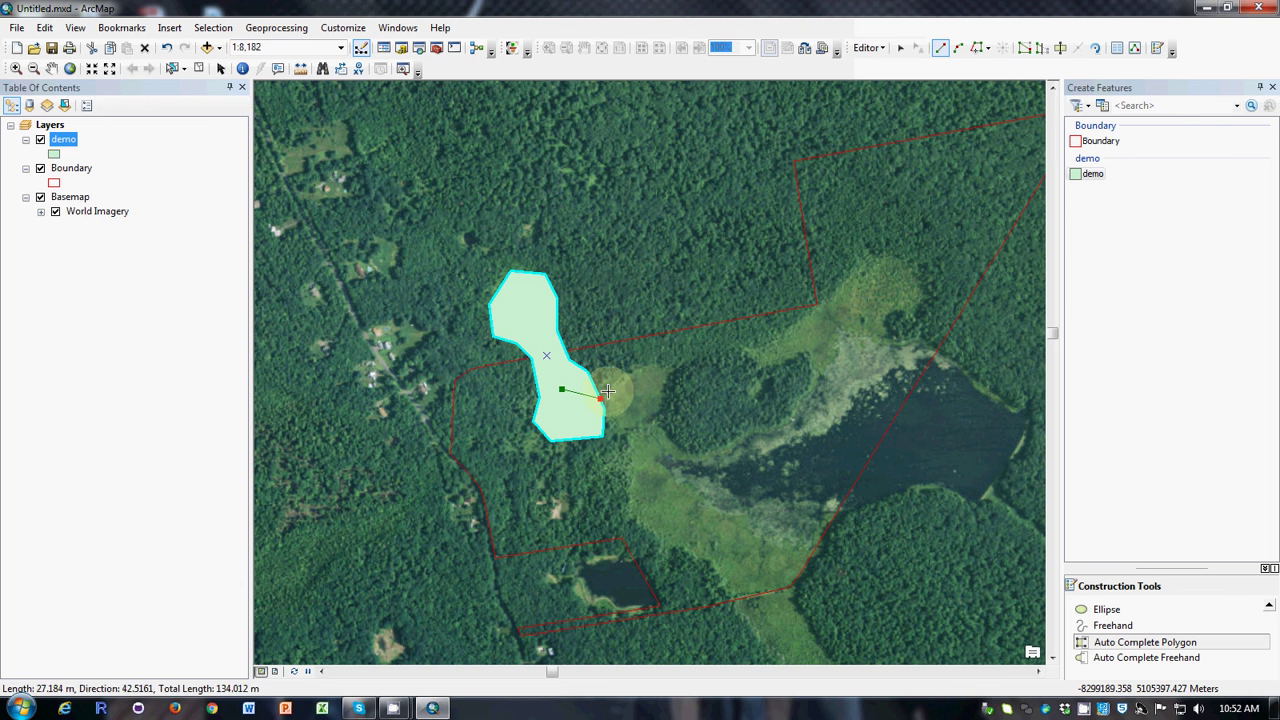
click(628, 376)
click(650, 372)
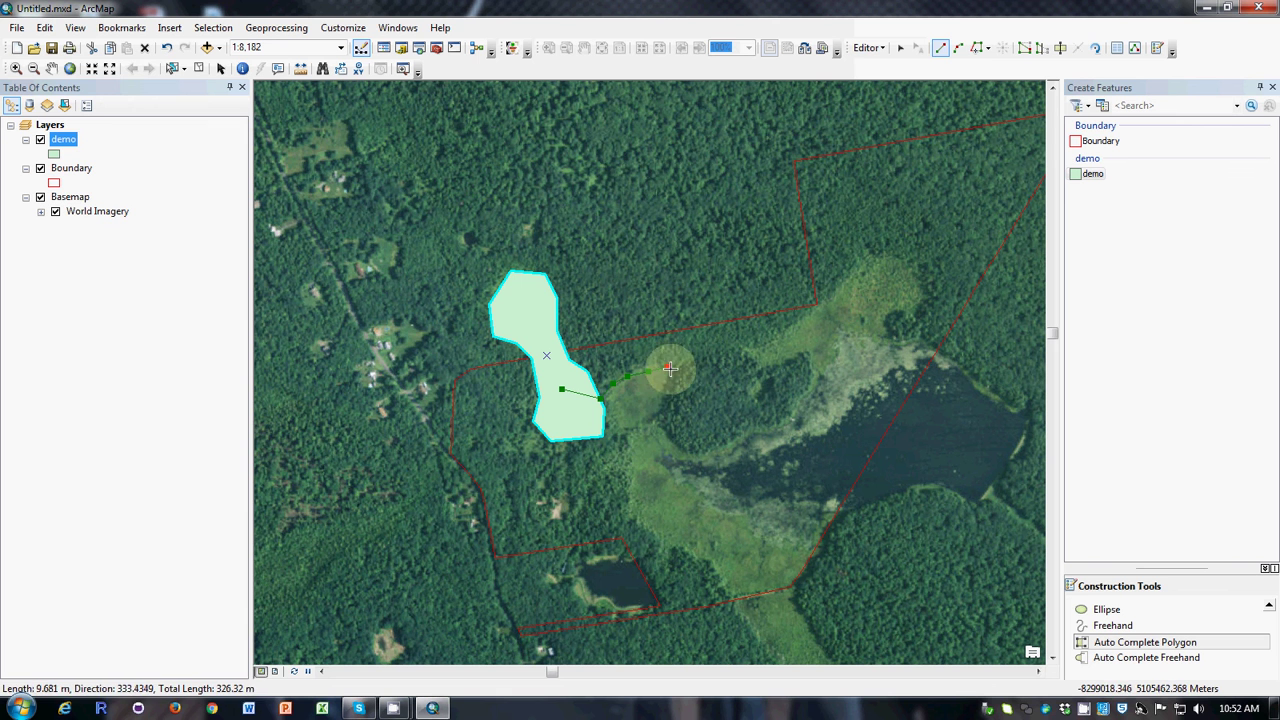
click(673, 378)
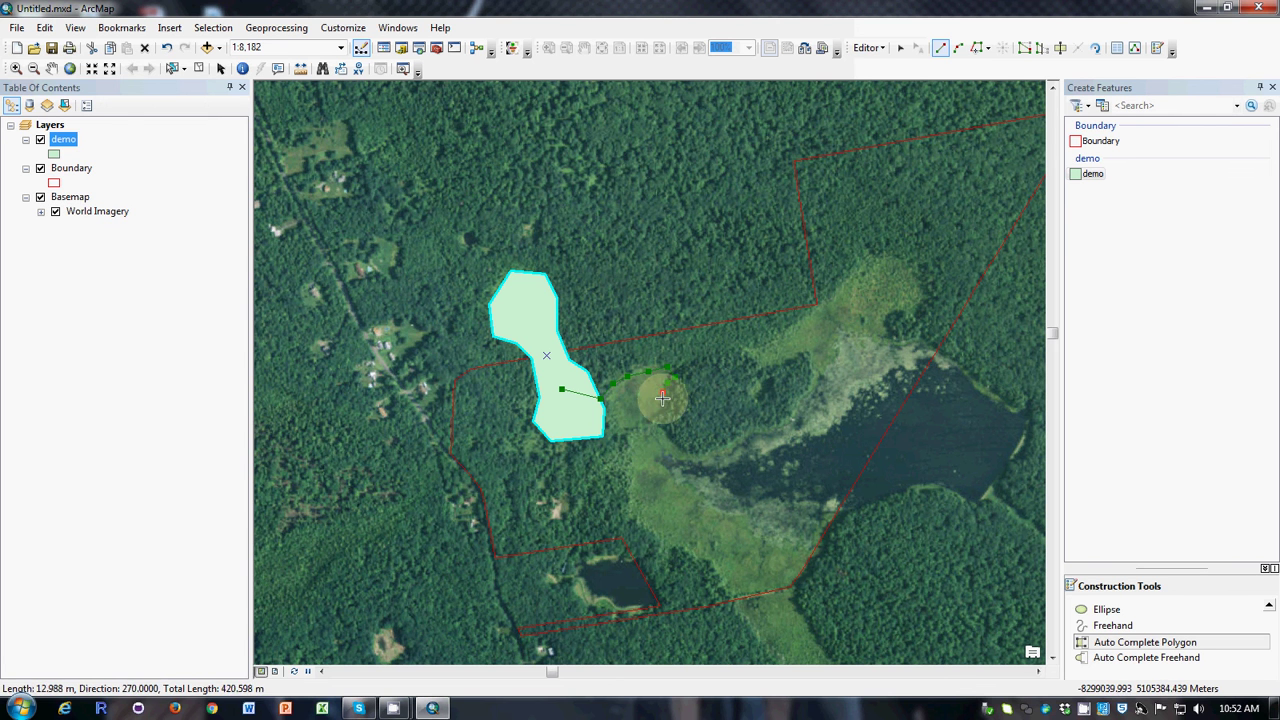
click(659, 416)
click(645, 425)
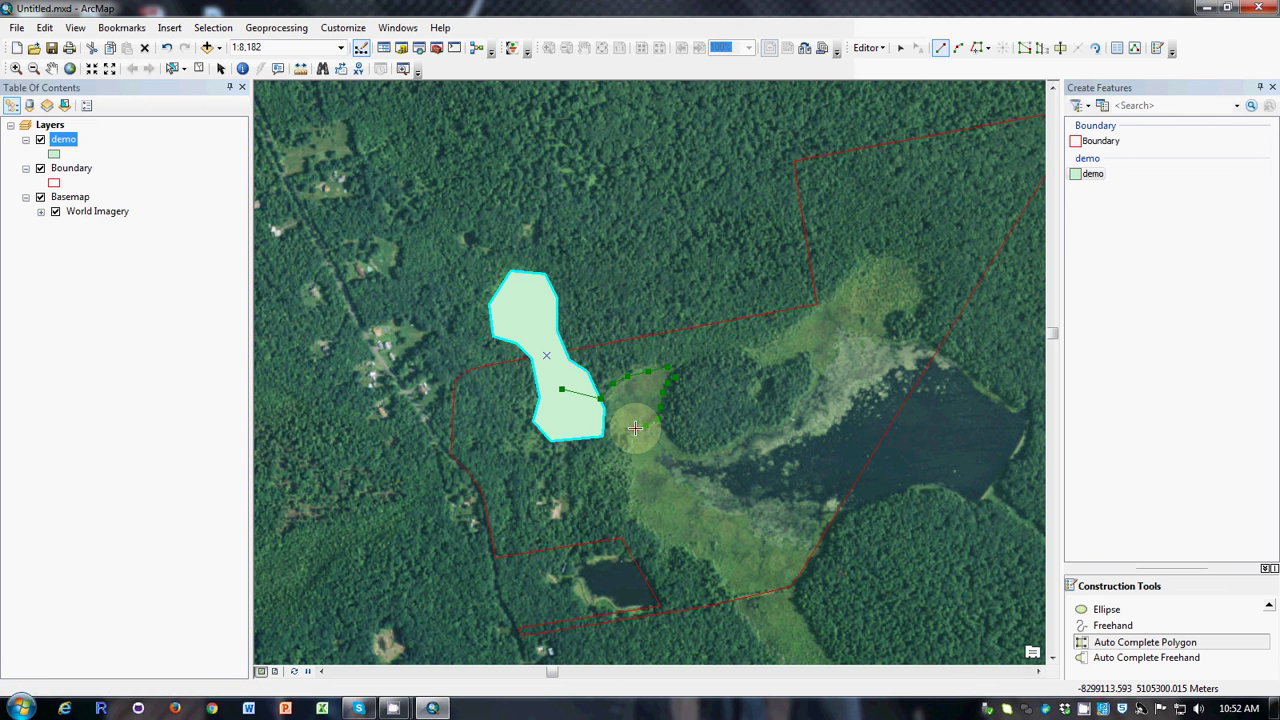
click(632, 429)
click(618, 432)
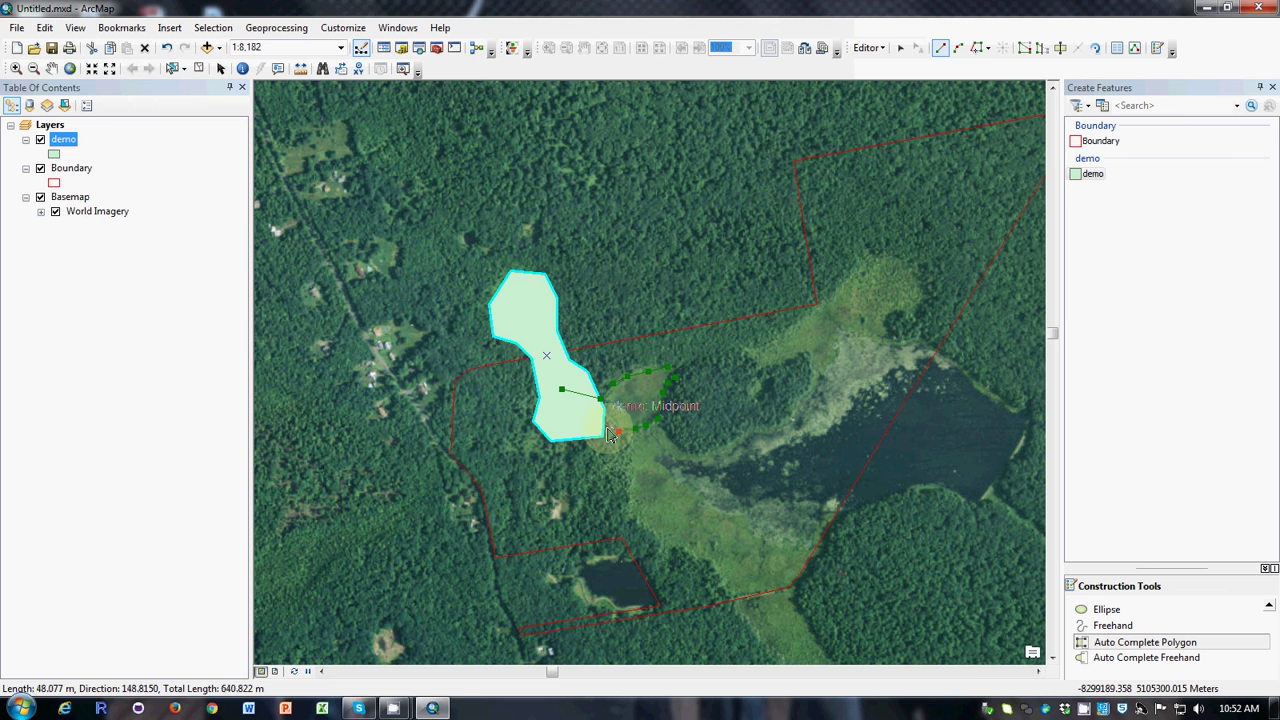
click(603, 424)
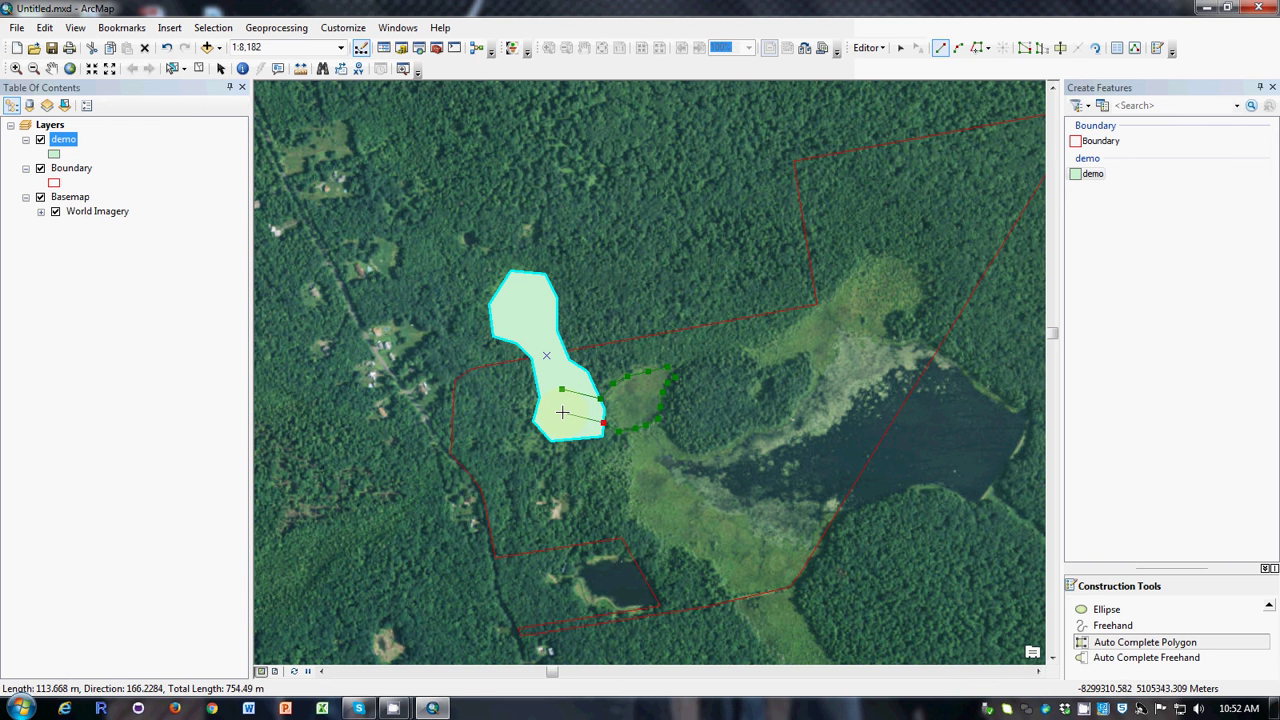
double_click(562, 412)
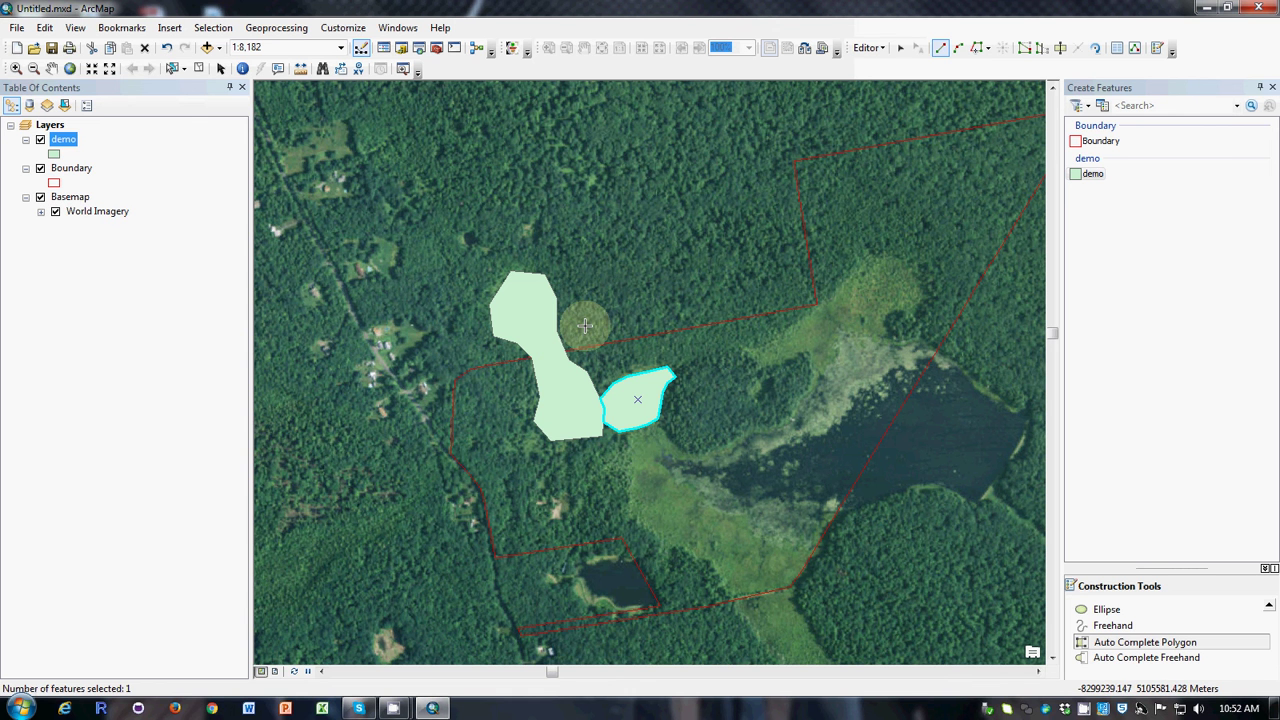
Auto-complete a third polygon from the small polygon's edge, northwest across the forest, into the first polygon
click(656, 382)
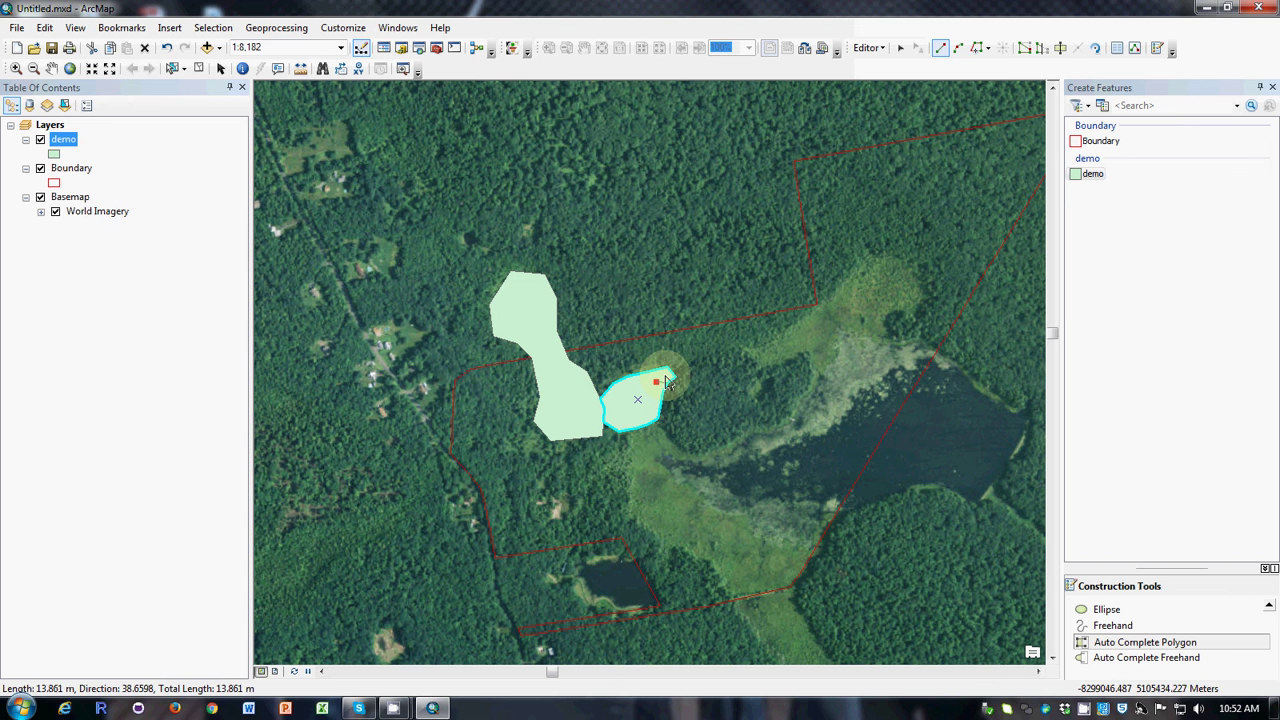
click(669, 369)
click(685, 345)
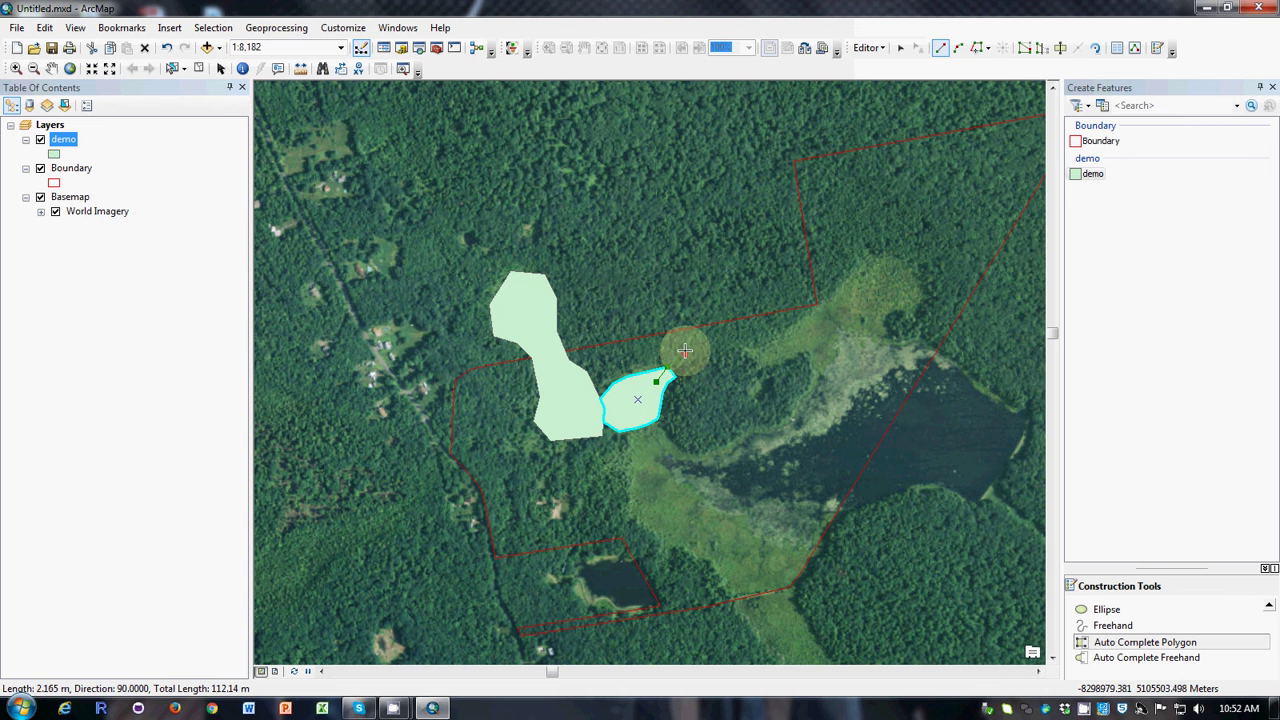
click(683, 329)
click(678, 305)
click(654, 293)
click(623, 270)
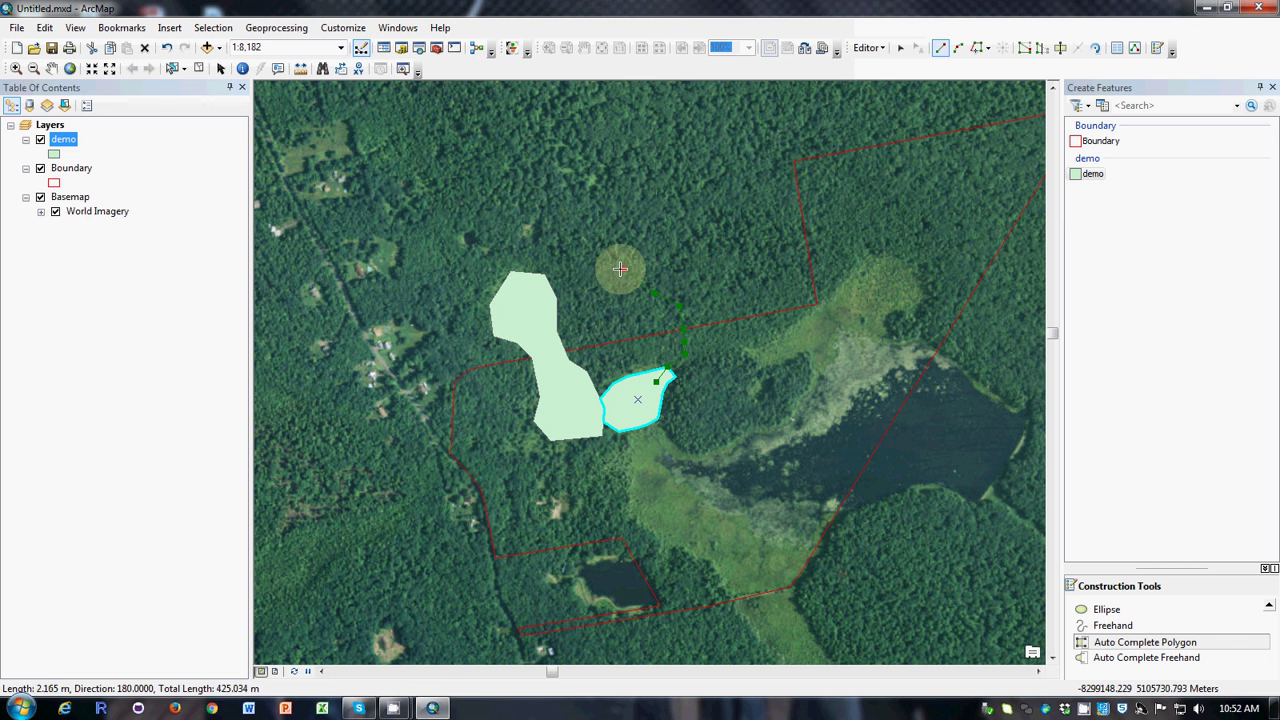
click(611, 275)
click(604, 287)
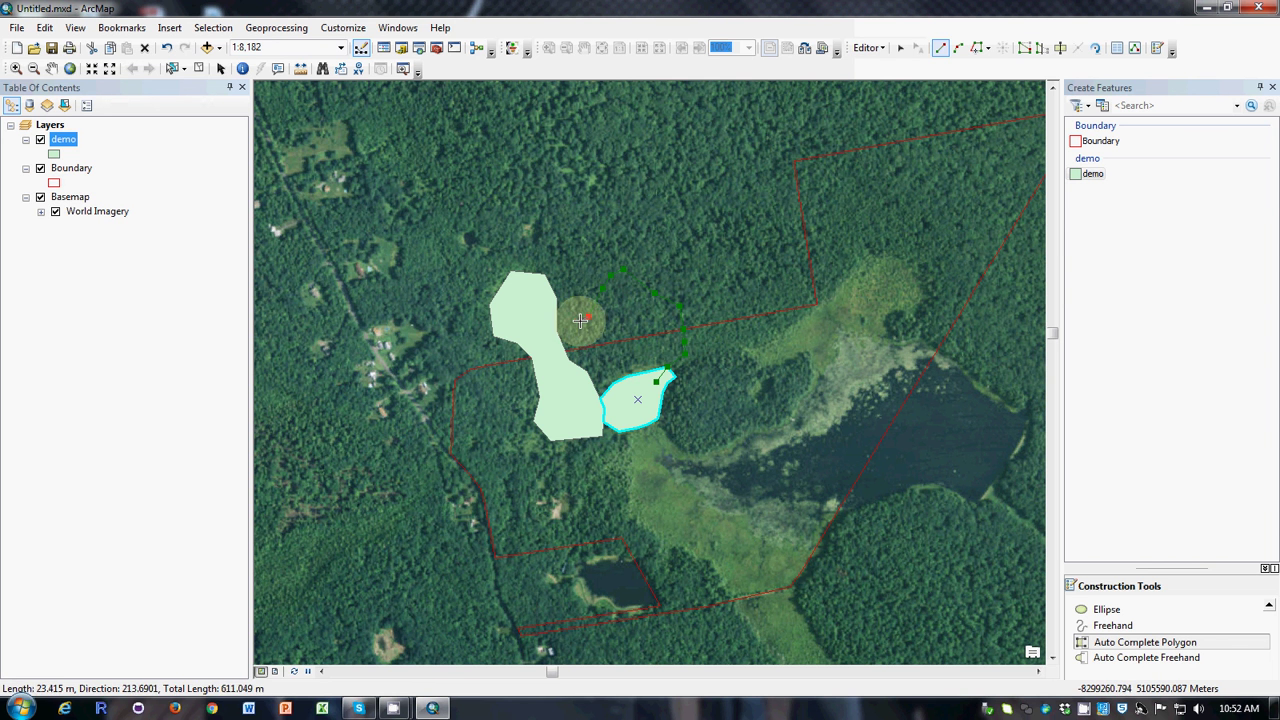
click(587, 315)
click(578, 321)
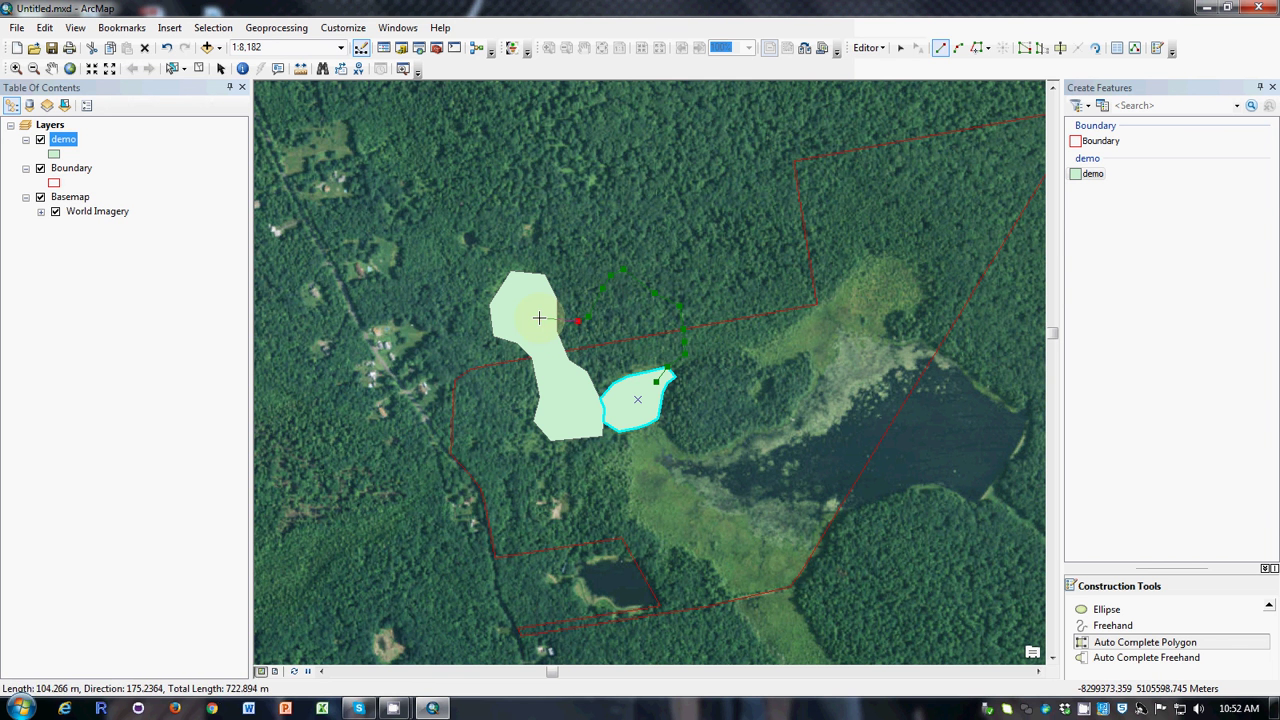
double_click(539, 318)
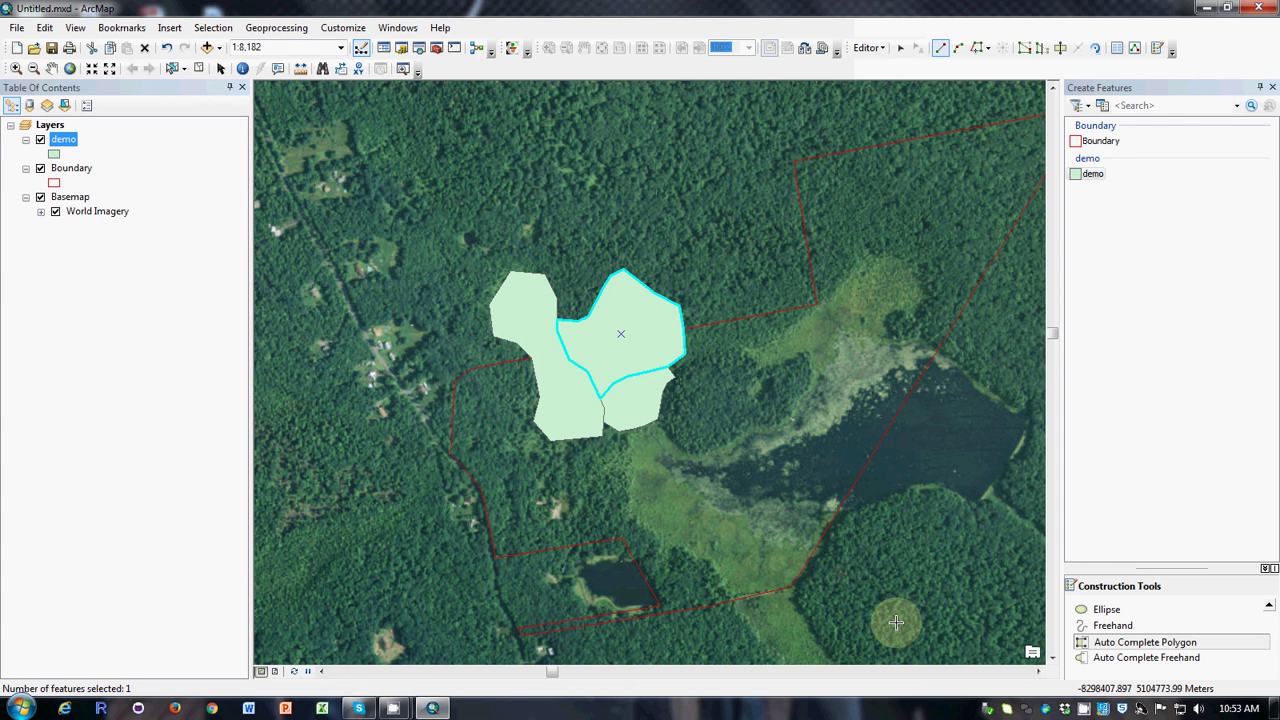